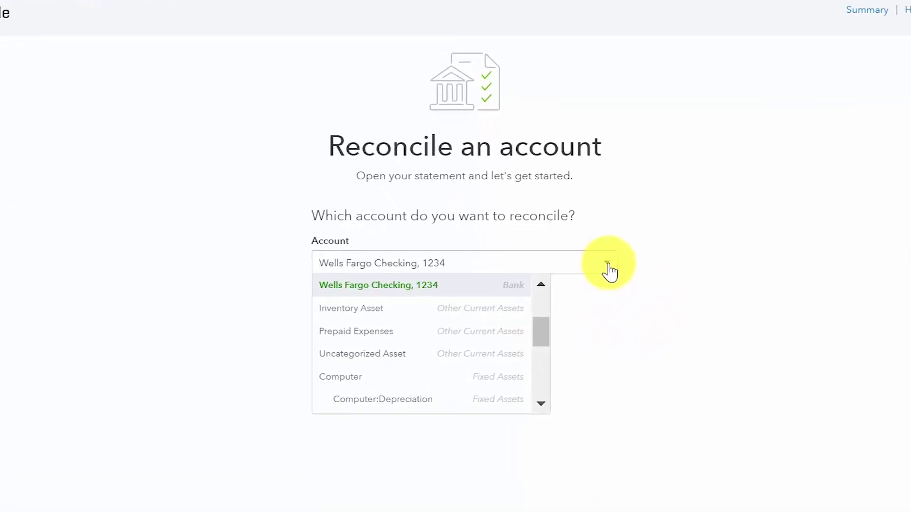
Review the account choices and the ending balance, ending date and finance charge fields of the reconciliation setup form
{"action": "left_click_drag", "start_coordinate": [543, 346], "coordinate": [544, 302]}
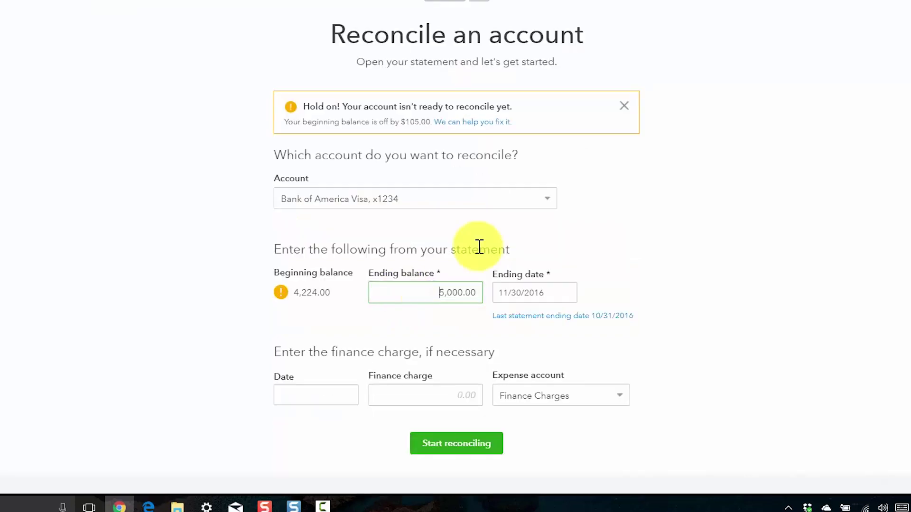
{"action": "left_click", "coordinate": [436, 285]}
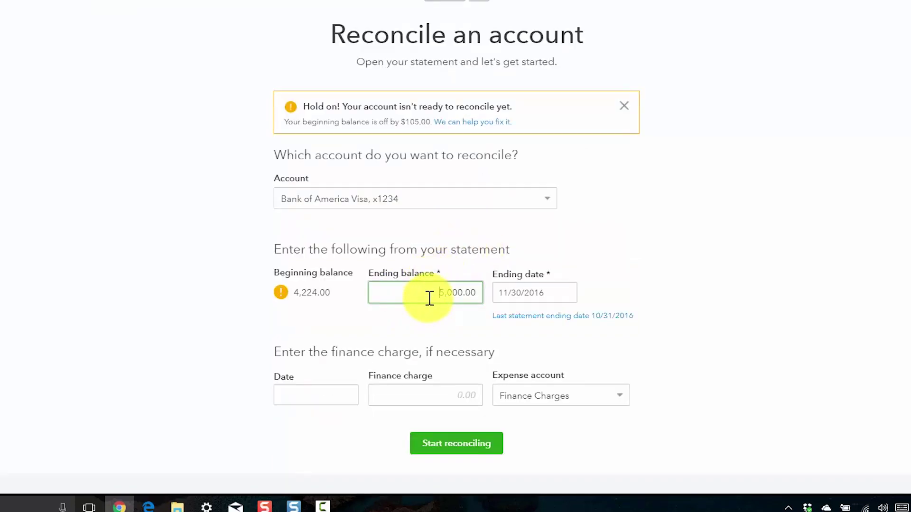
{"action": "left_click_drag", "start_coordinate": [429, 298], "coordinate": [483, 298]}
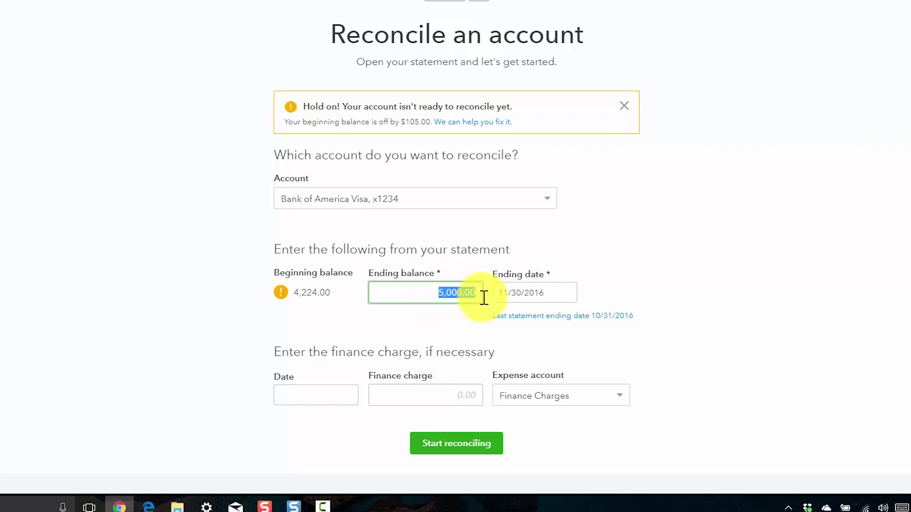
{"action": "left_click", "coordinate": [552, 293]}
{"action": "left_click_drag", "start_coordinate": [552, 294], "coordinate": [482, 297]}
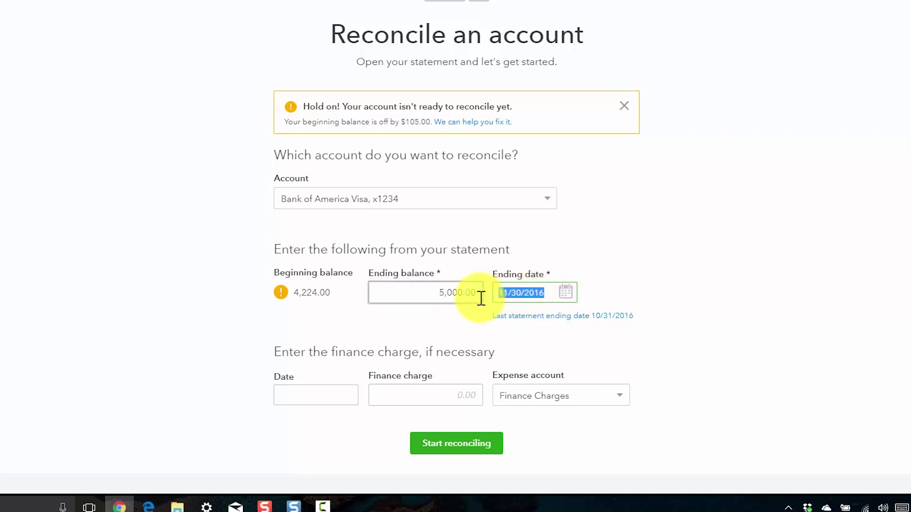
{"action": "left_click", "coordinate": [549, 293]}
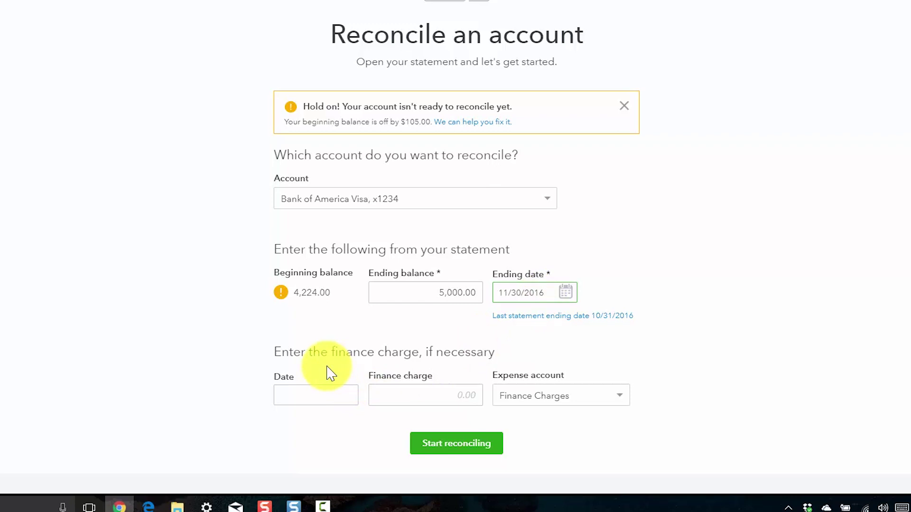
{"action": "left_click", "coordinate": [324, 399]}
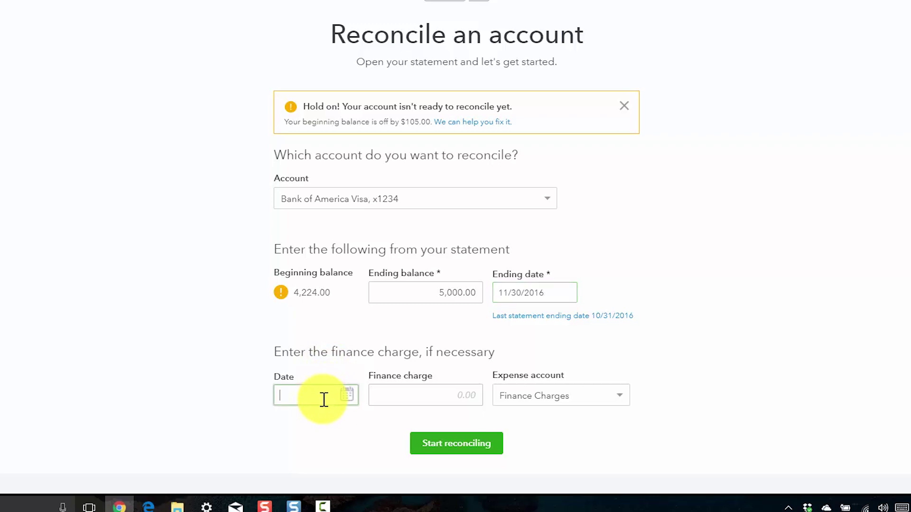
{"action": "left_click", "coordinate": [394, 399]}
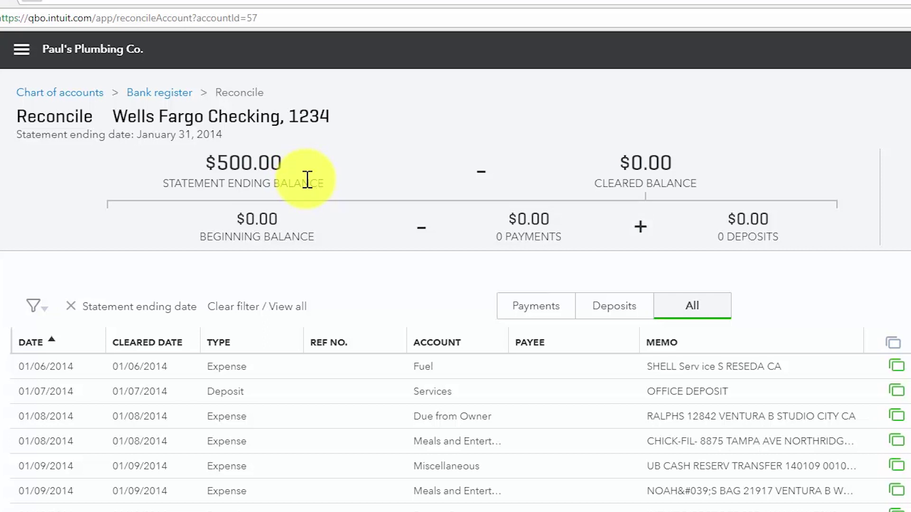
Examine the Wells Fargo Checking reconciliation summary: statement ending, beginning and cleared balances, payments, deposits and the difference
{"action": "left_click_drag", "start_coordinate": [303, 181], "coordinate": [182, 184]}
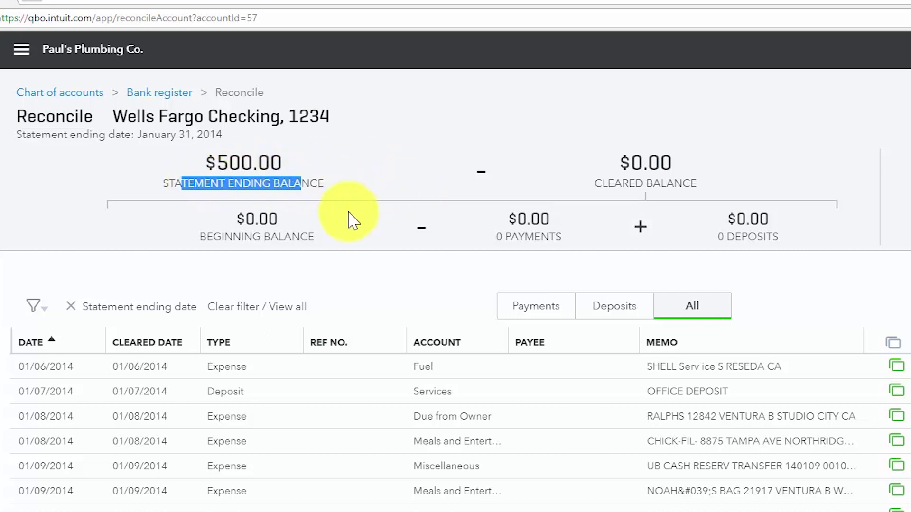
{"action": "left_click_drag", "start_coordinate": [314, 237], "coordinate": [199, 246]}
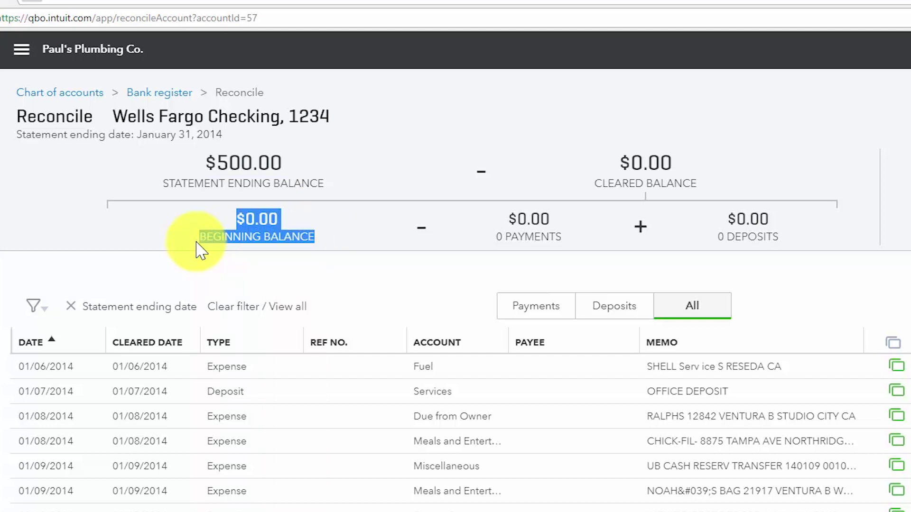
{"action": "left_click", "coordinate": [320, 242]}
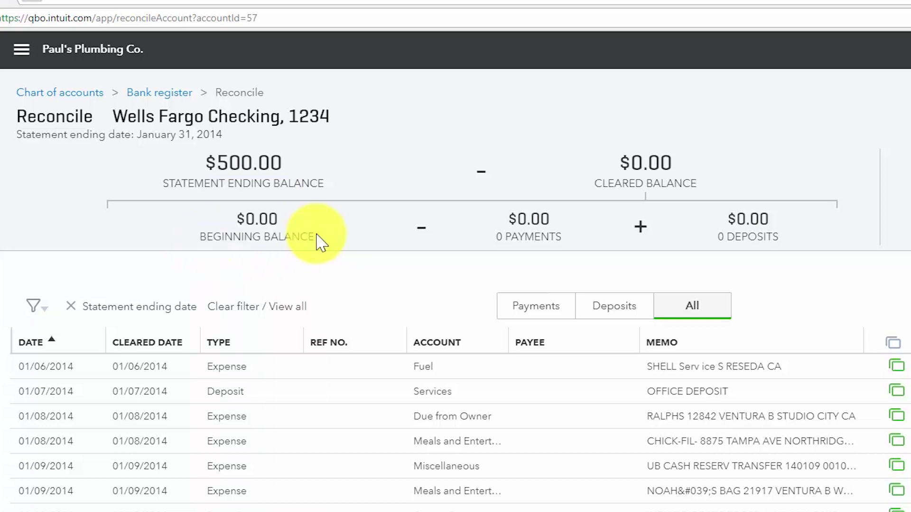
{"action": "left_click_drag", "start_coordinate": [691, 178], "coordinate": [579, 189]}
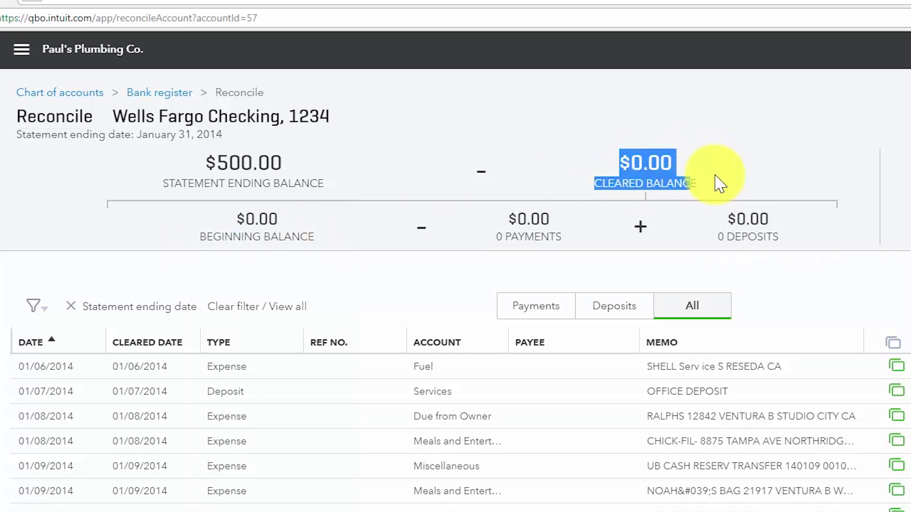
{"action": "left_click", "coordinate": [720, 183]}
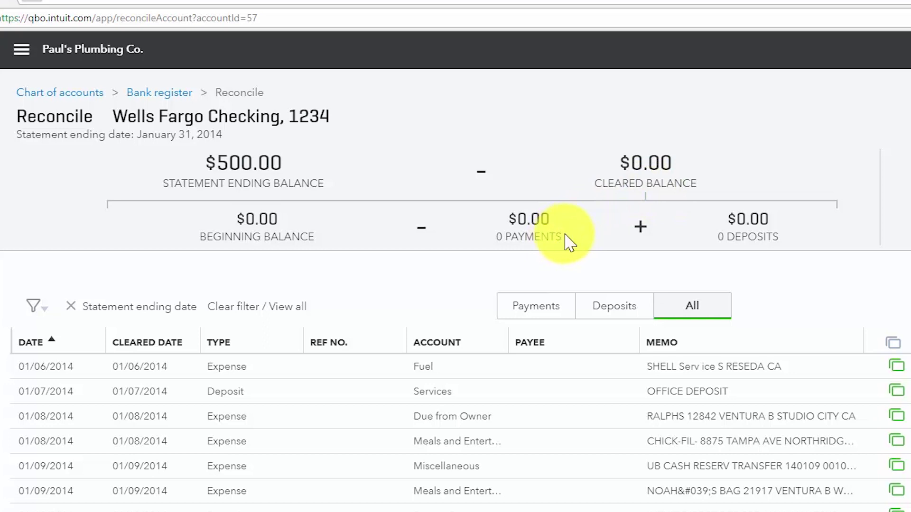
{"action": "left_click_drag", "start_coordinate": [565, 234], "coordinate": [508, 224]}
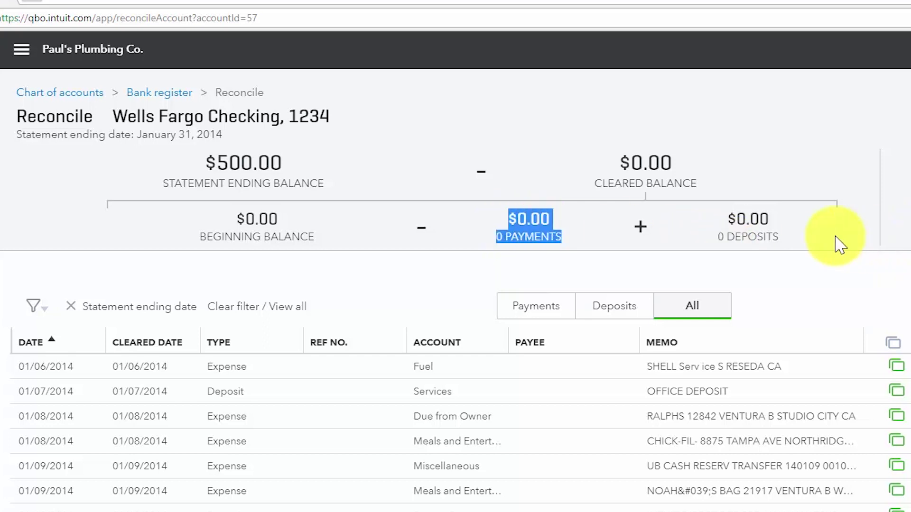
{"action": "left_click", "coordinate": [798, 239]}
{"action": "left_click_drag", "start_coordinate": [802, 239], "coordinate": [733, 237]}
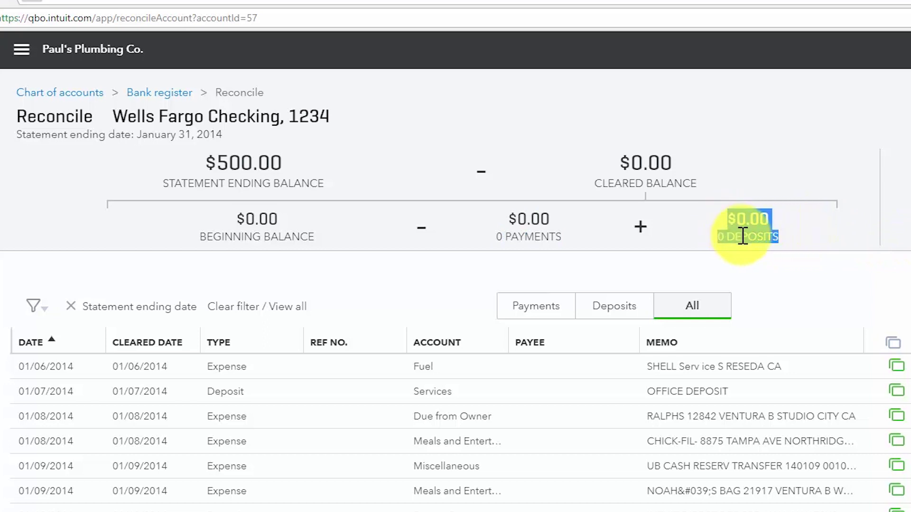
{"action": "left_click", "coordinate": [808, 242]}
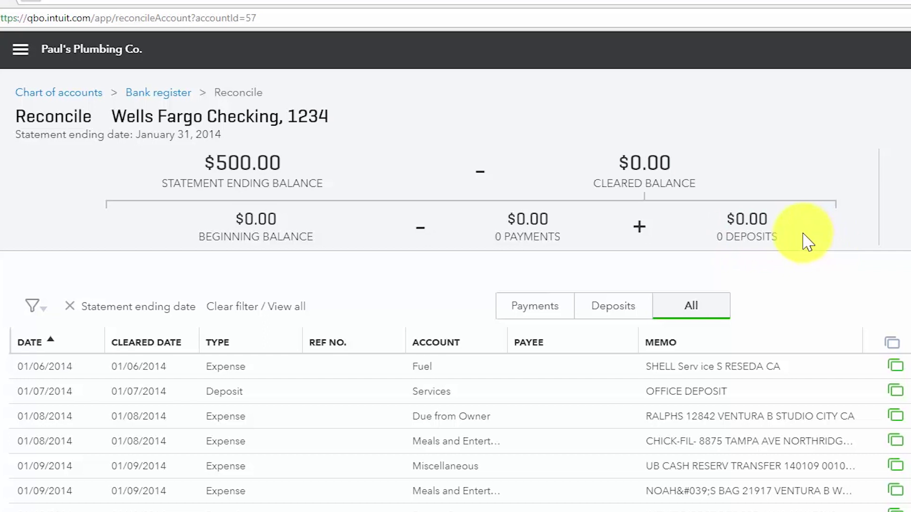
{"action": "mouse_move", "coordinate": [801, 197]}
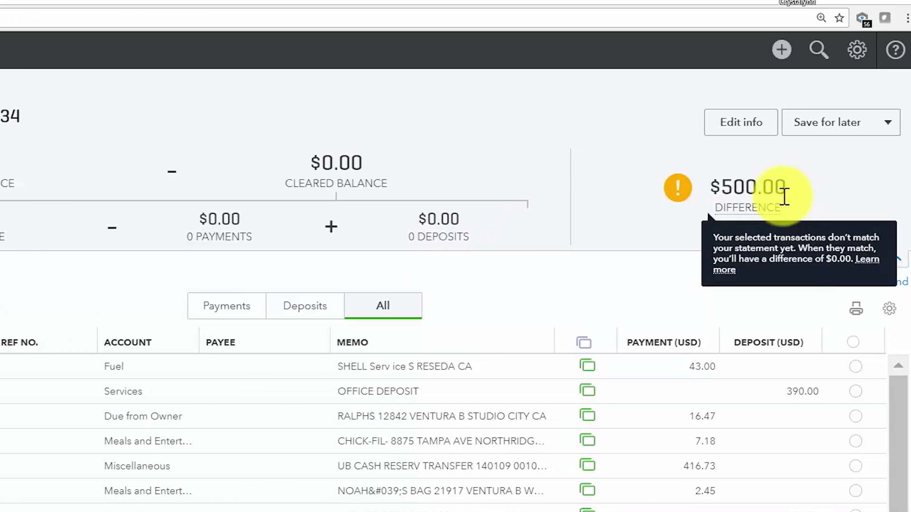
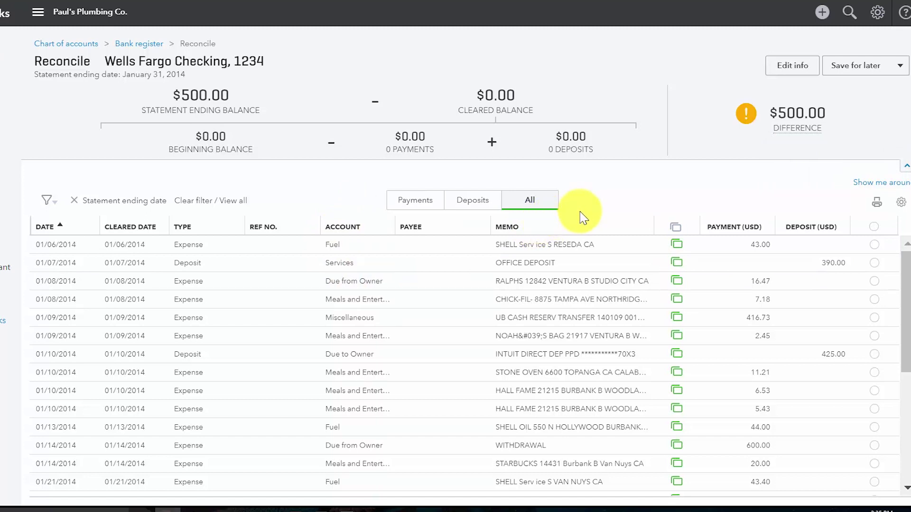
View only the payments in the transaction list, only the deposits, and all transactions again
{"action": "left_click", "coordinate": [401, 209]}
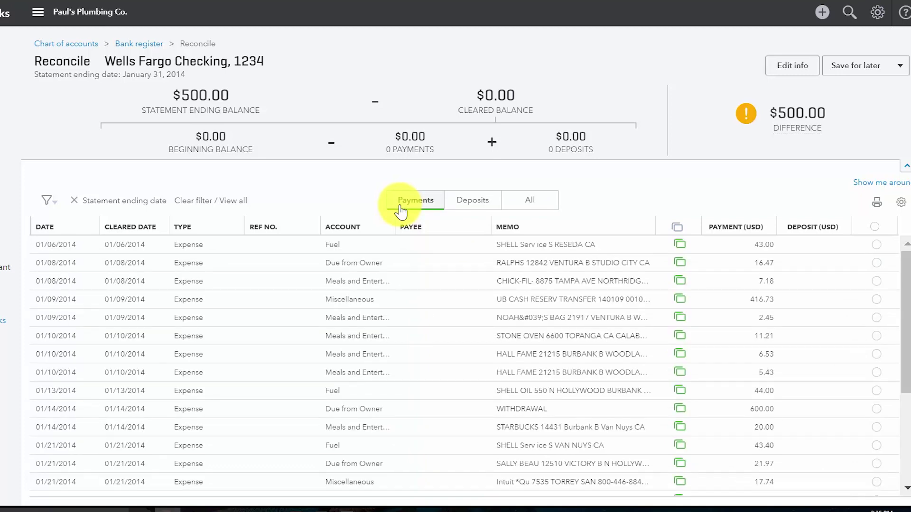
{"action": "left_click", "coordinate": [483, 213]}
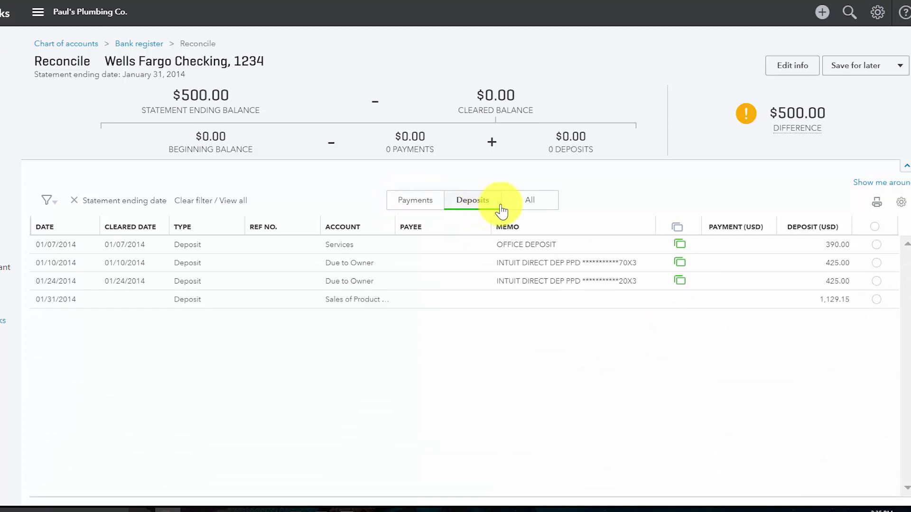
{"action": "left_click", "coordinate": [537, 208]}
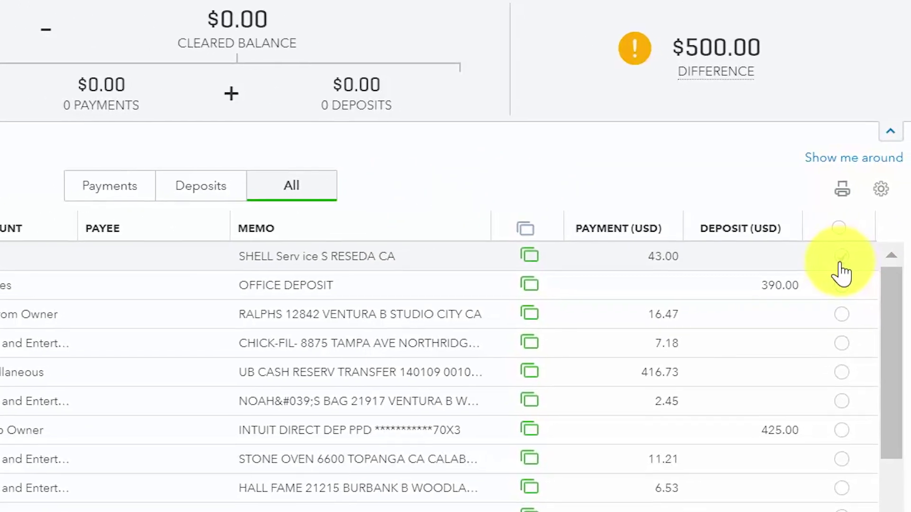
Try marking the 01/06/2014 Shell fuel payment as cleared, and unmark it
{"action": "left_click", "coordinate": [840, 264]}
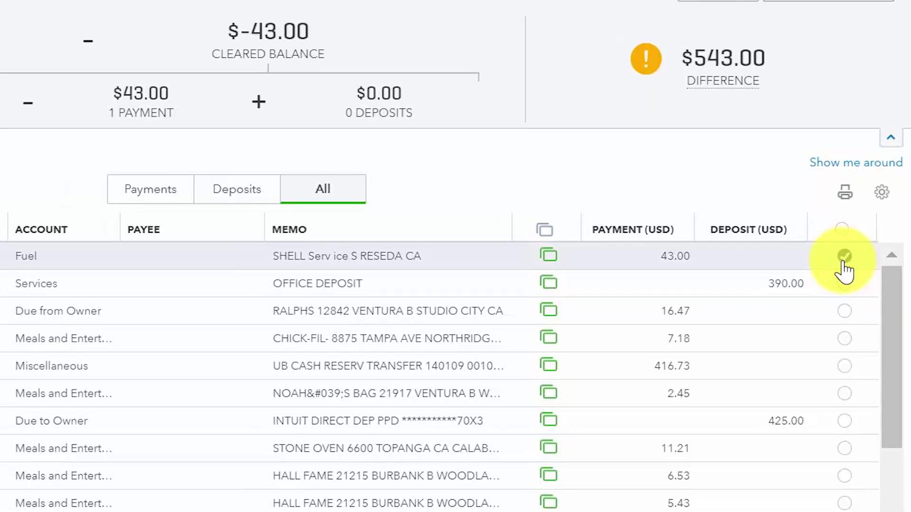
{"action": "left_click", "coordinate": [841, 260]}
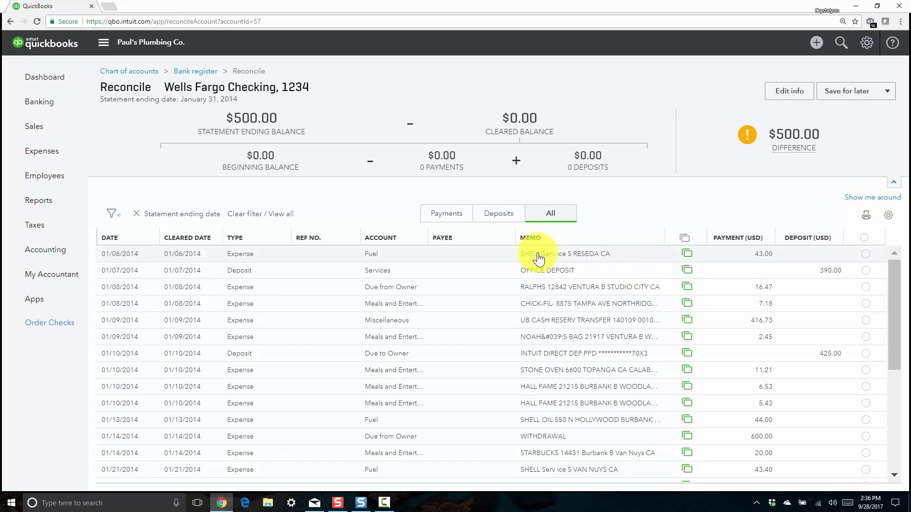
Show only the deposits, mark all of them as cleared, and check the cleared deposits total
{"action": "left_click", "coordinate": [493, 219]}
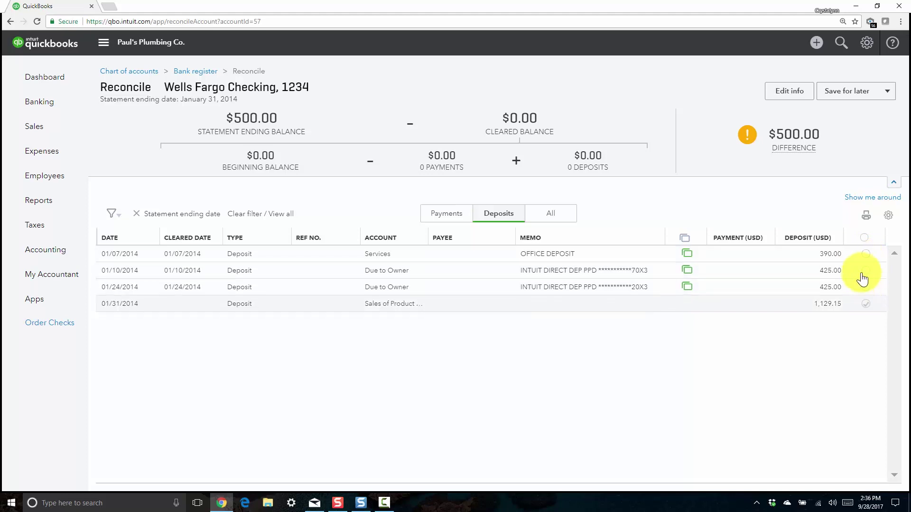
{"action": "left_click", "coordinate": [864, 237]}
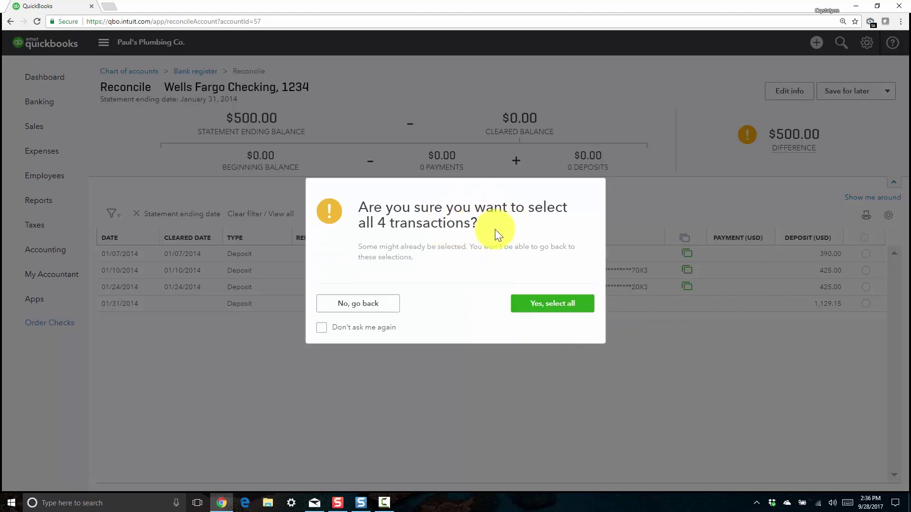
{"action": "left_click", "coordinate": [563, 312]}
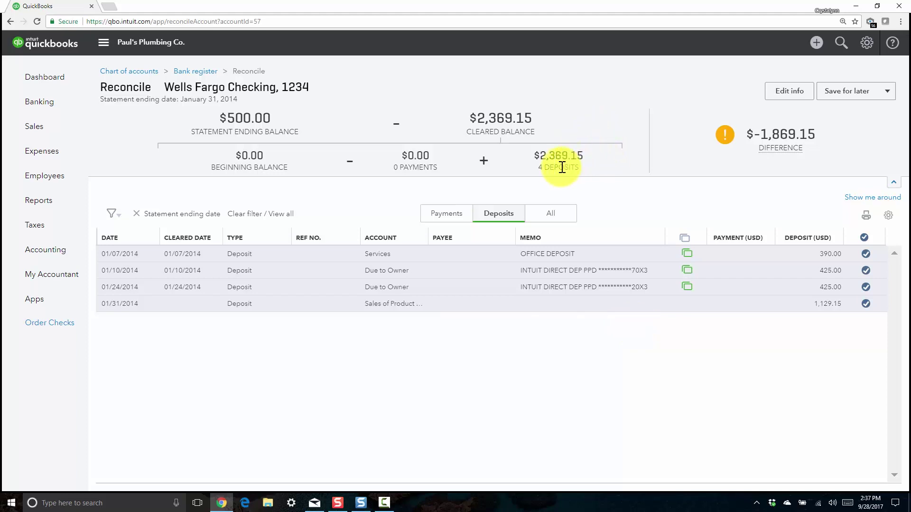
{"action": "left_click_drag", "start_coordinate": [535, 156], "coordinate": [596, 172]}
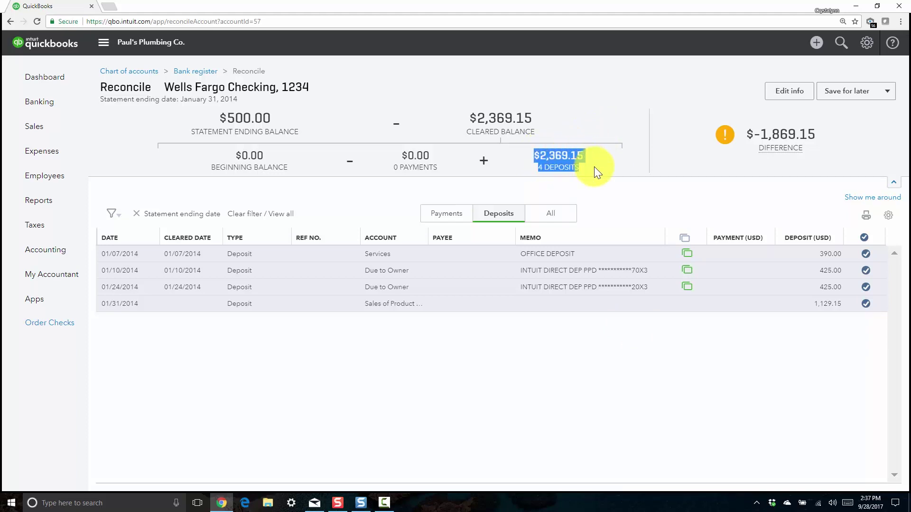
{"action": "left_click", "coordinate": [561, 160]}
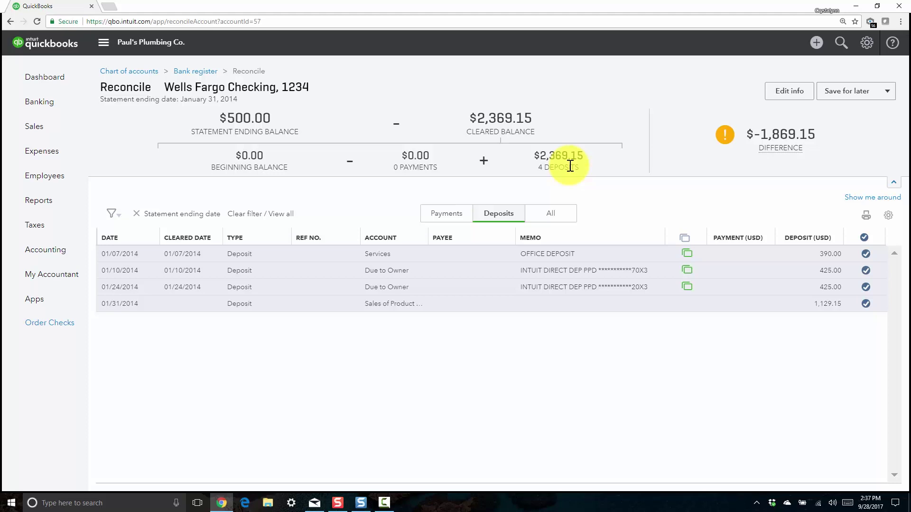
Show only the payments, mark all of them as cleared, and check the cleared payments total
{"action": "left_click", "coordinate": [445, 218]}
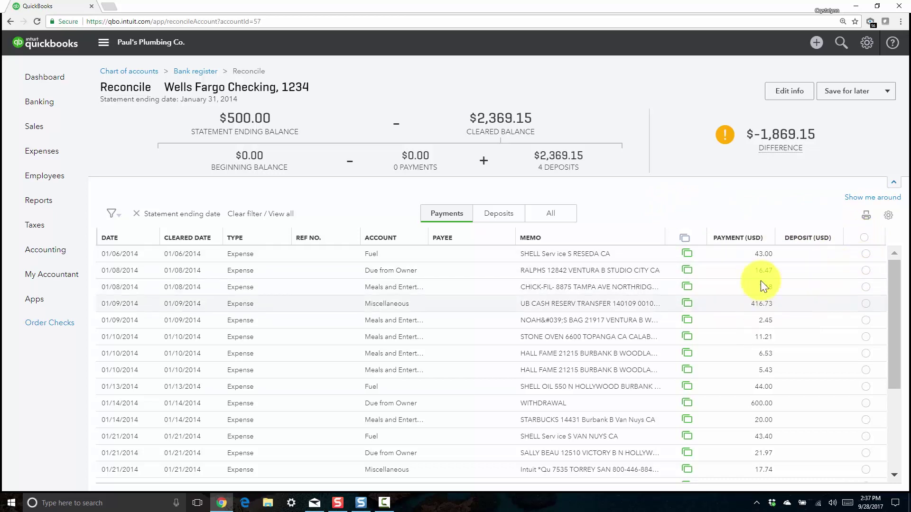
{"action": "left_click", "coordinate": [864, 238]}
{"action": "left_click", "coordinate": [551, 304]}
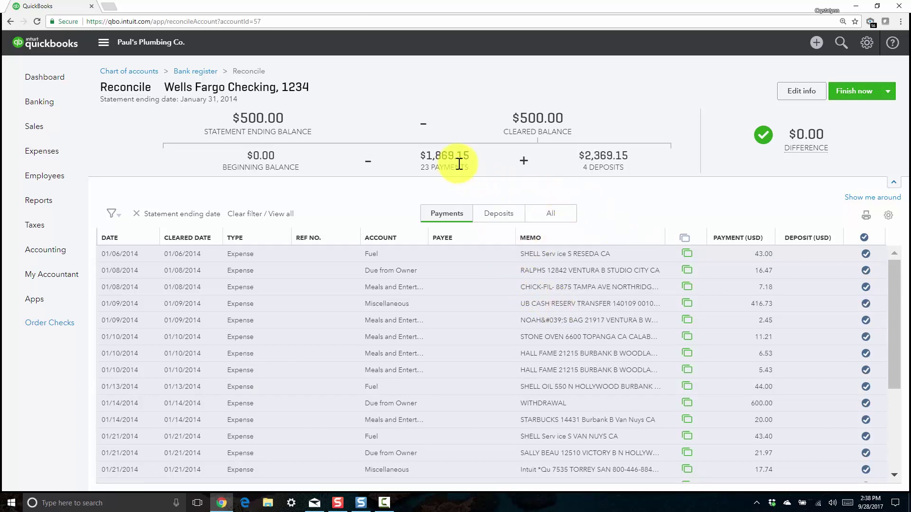
{"action": "left_click_drag", "start_coordinate": [471, 165], "coordinate": [421, 160]}
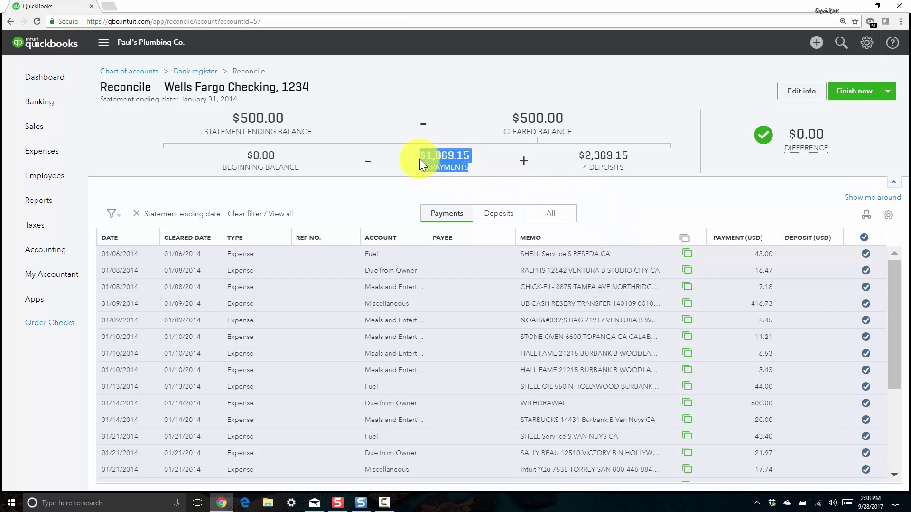
{"action": "left_click", "coordinate": [481, 171]}
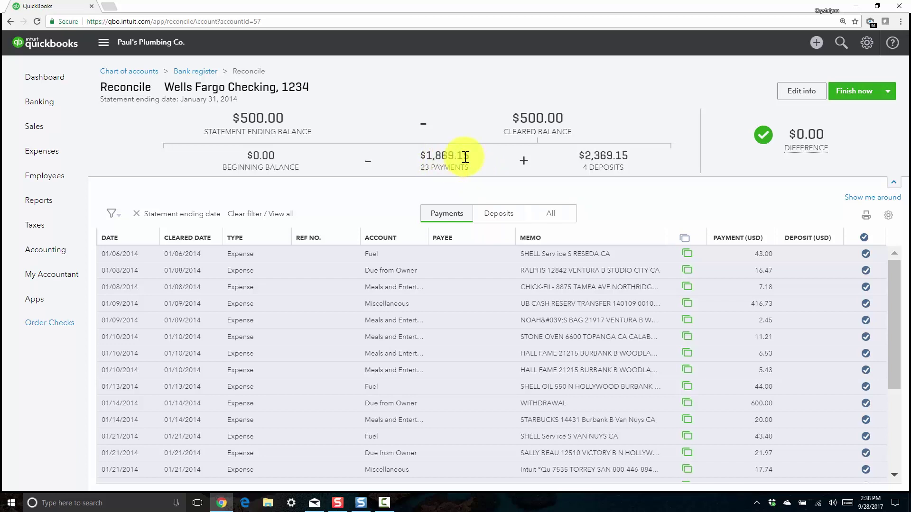
{"action": "left_click_drag", "start_coordinate": [427, 154], "coordinate": [467, 166]}
{"action": "left_click", "coordinate": [477, 169]}
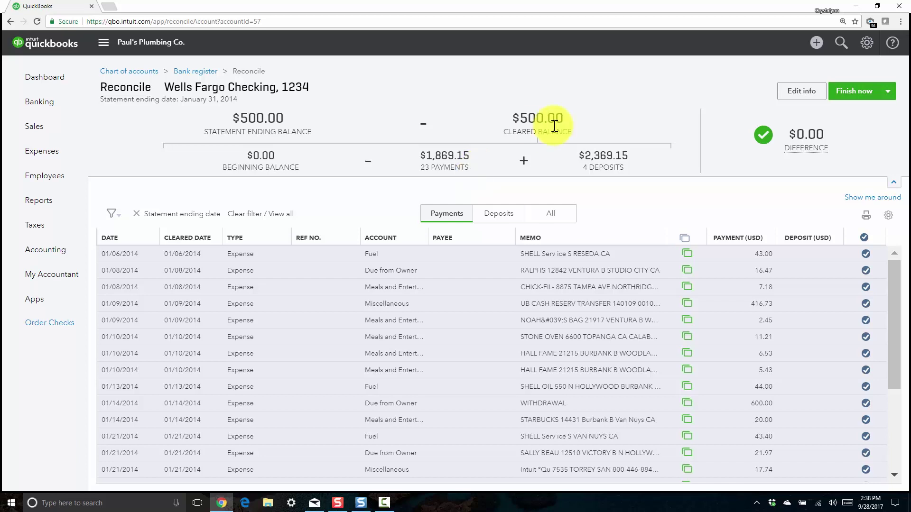
Check the difference, finish the Wells Fargo Checking reconciliation, and open its reconciliation report
{"action": "mouse_move", "coordinate": [806, 138]}
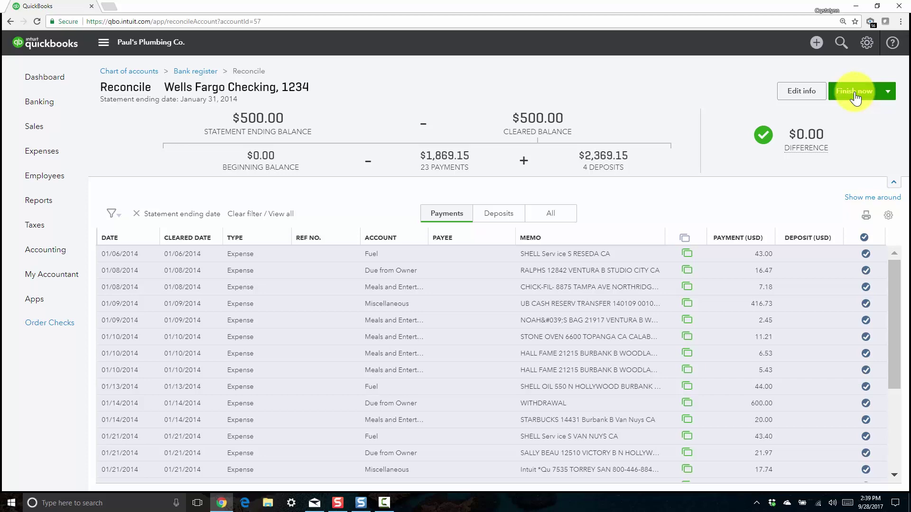
{"action": "left_click", "coordinate": [854, 93]}
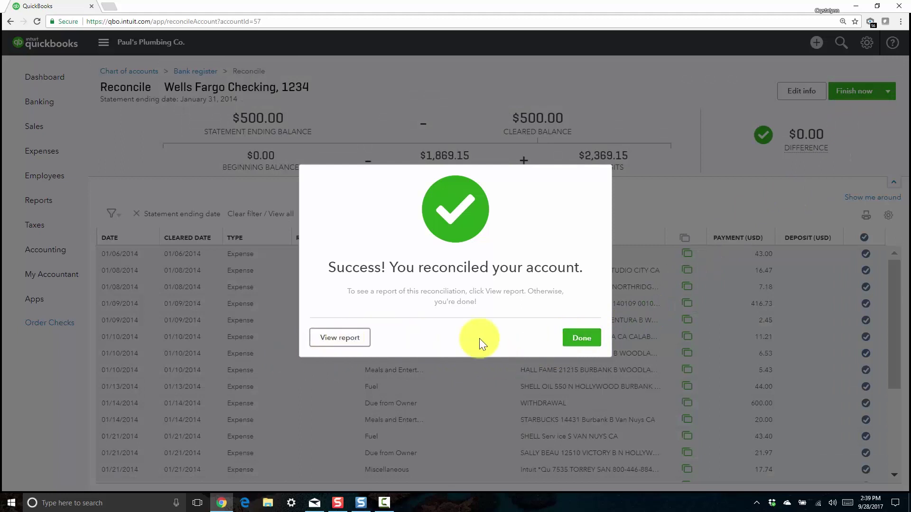
{"action": "left_click", "coordinate": [358, 348]}
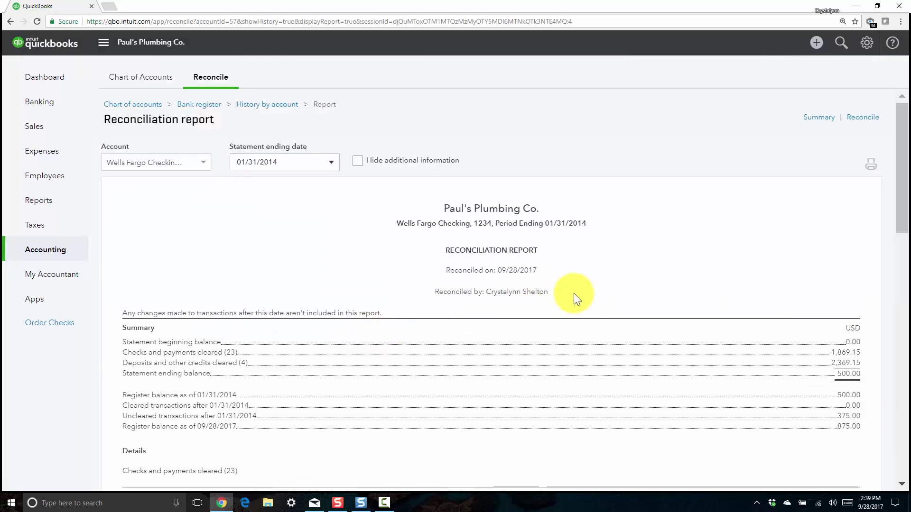
Review the summary section of the Wells Fargo Checking reconciliation report, including the cleared totals and the statement and register balances
{"action": "scroll", "coordinate": [579, 295], "scroll_direction": "down", "scroll_amount": 2}
{"action": "scroll", "coordinate": [579, 295], "scroll_direction": "down", "scroll_amount": 1}
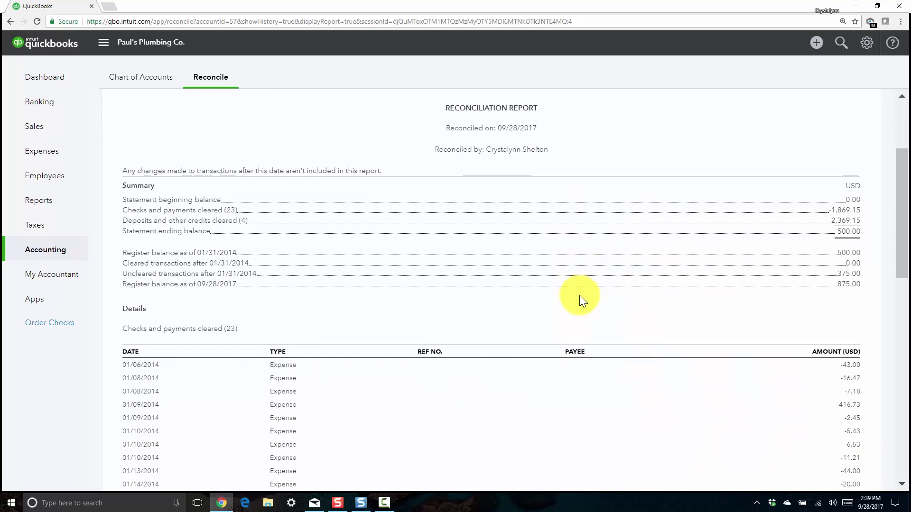
{"action": "scroll", "coordinate": [579, 295], "scroll_direction": "down", "scroll_amount": 1}
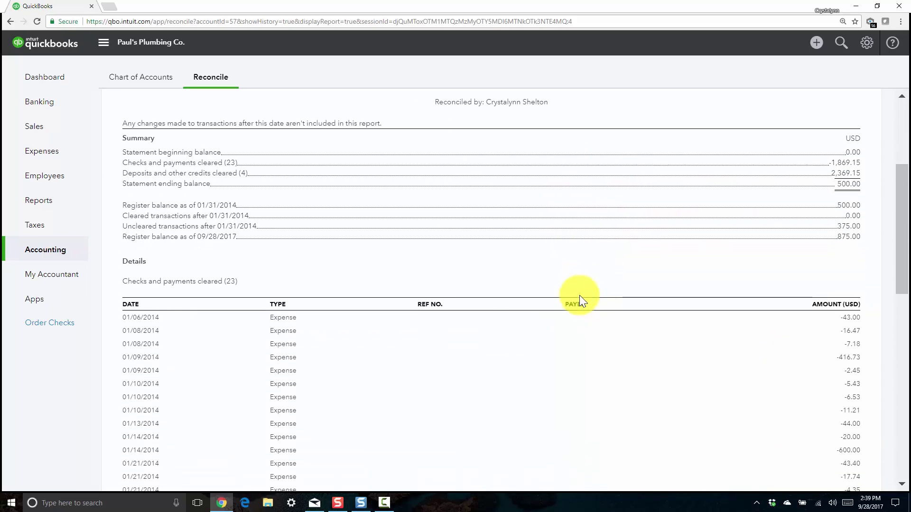
{"action": "scroll", "coordinate": [579, 295], "scroll_direction": "up", "scroll_amount": 1}
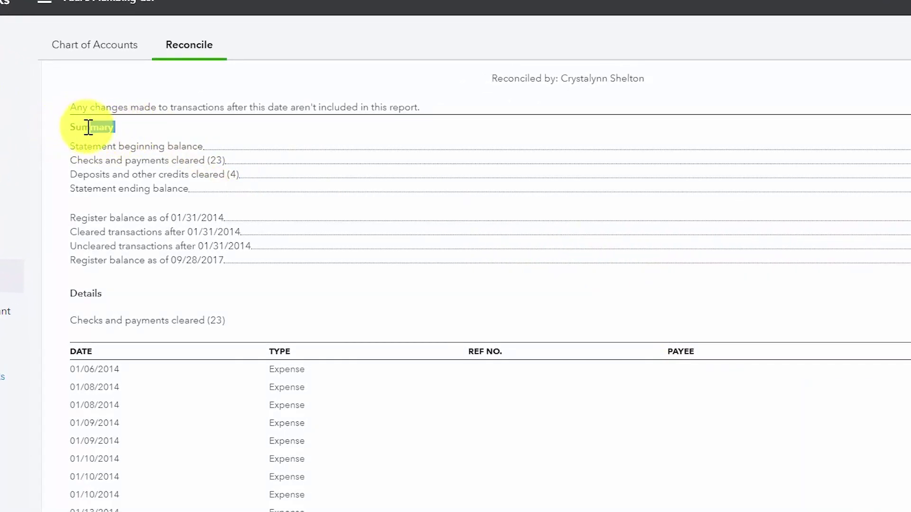
{"action": "left_click_drag", "start_coordinate": [75, 127], "coordinate": [115, 127]}
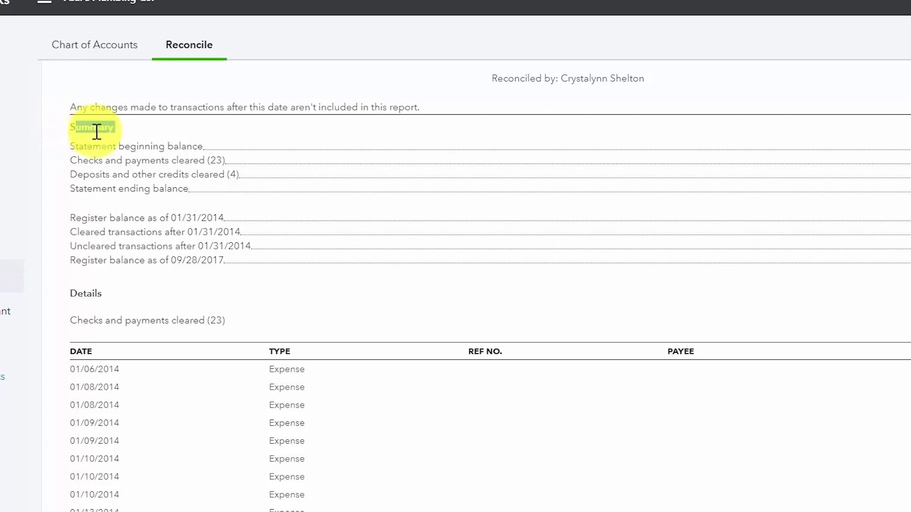
Examine the report's details of cleared payments and deposits and the uncleared transactions after 01/31/2014, and return to the report's beginning
{"action": "scroll", "coordinate": [309, 228], "scroll_direction": "down", "scroll_amount": 3}
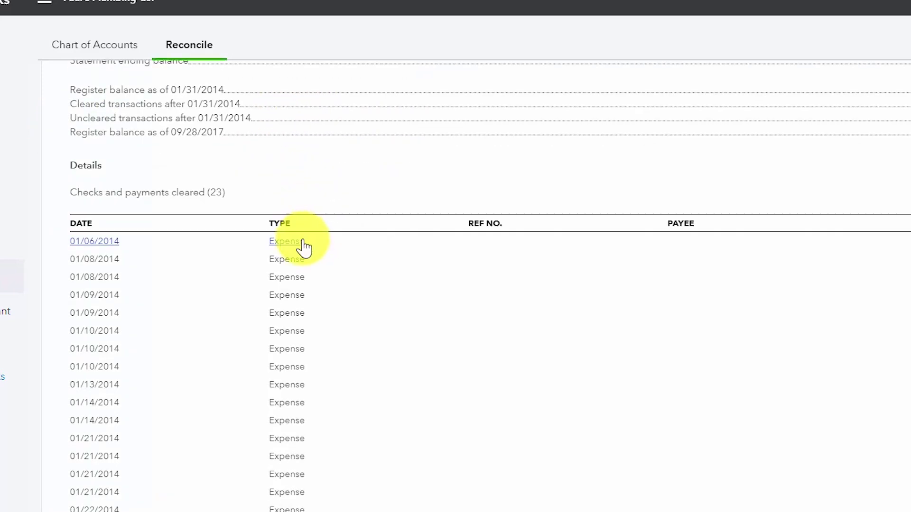
{"action": "scroll", "coordinate": [383, 260], "scroll_direction": "down", "scroll_amount": 2}
{"action": "scroll", "coordinate": [382, 279], "scroll_direction": "down", "scroll_amount": 10}
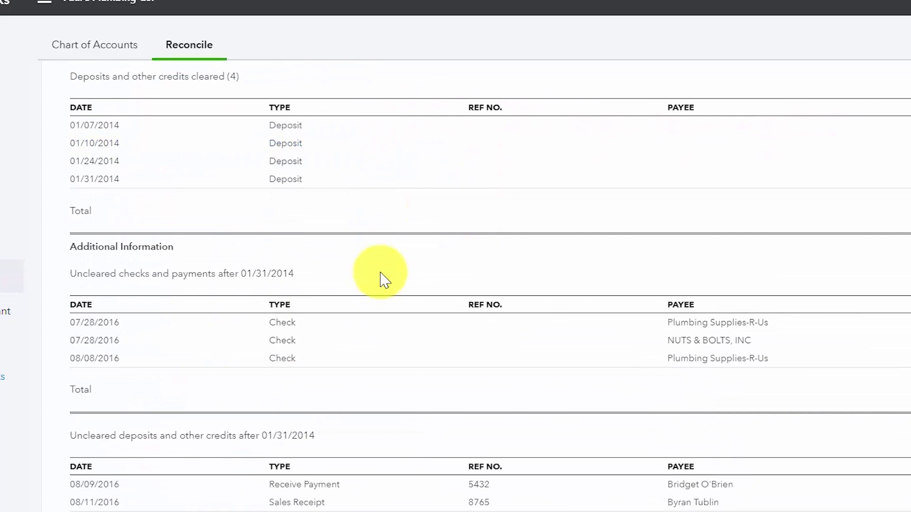
{"action": "scroll", "coordinate": [382, 280], "scroll_direction": "up", "scroll_amount": 7}
{"action": "scroll", "coordinate": [382, 280], "scroll_direction": "up", "scroll_amount": 14}
{"action": "scroll", "coordinate": [383, 280], "scroll_direction": "down", "scroll_amount": 3}
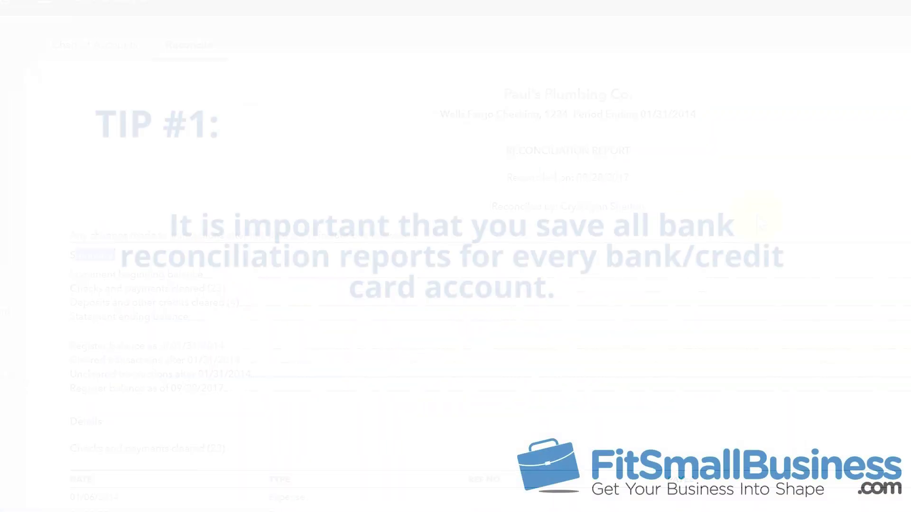